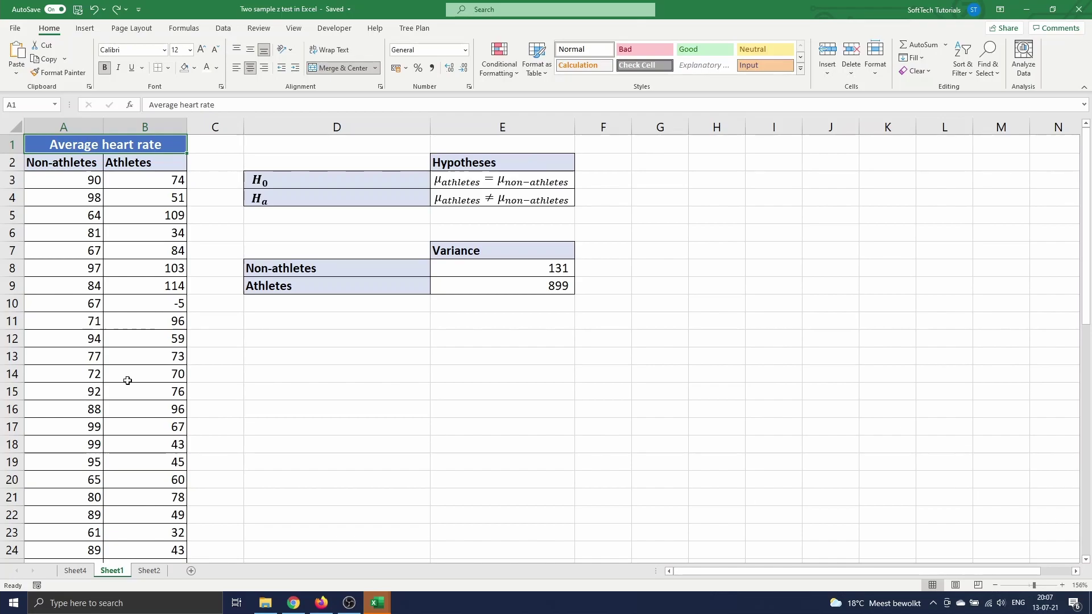
Check that the Non-athletes variance in E8 uses =VAR.S(A3:A52)
{"action": "double_click", "coordinate": [499, 268]}
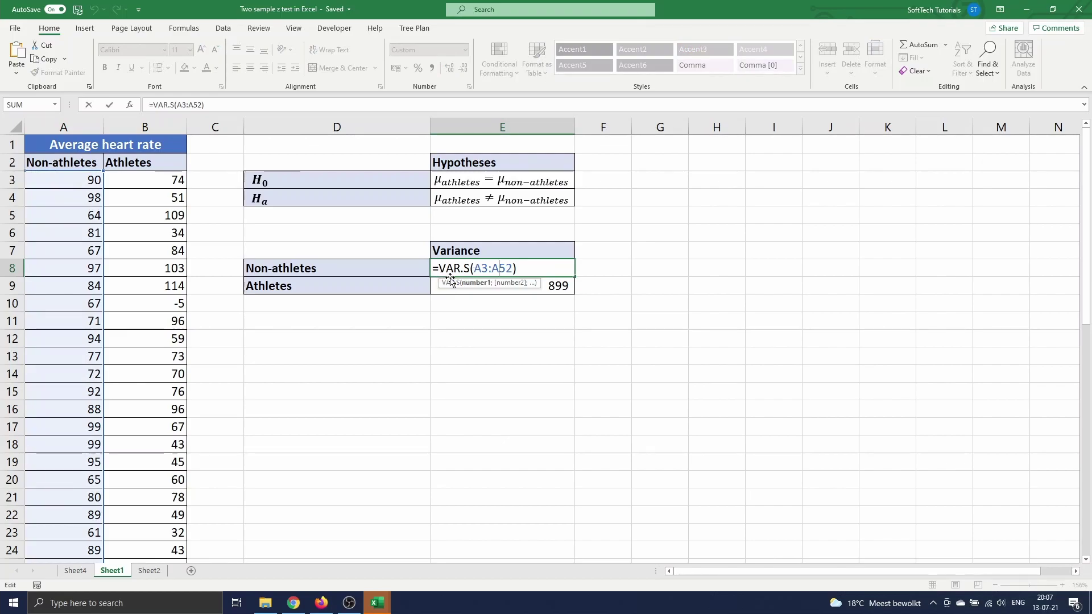
{"action": "left_click", "coordinate": [521, 270]}
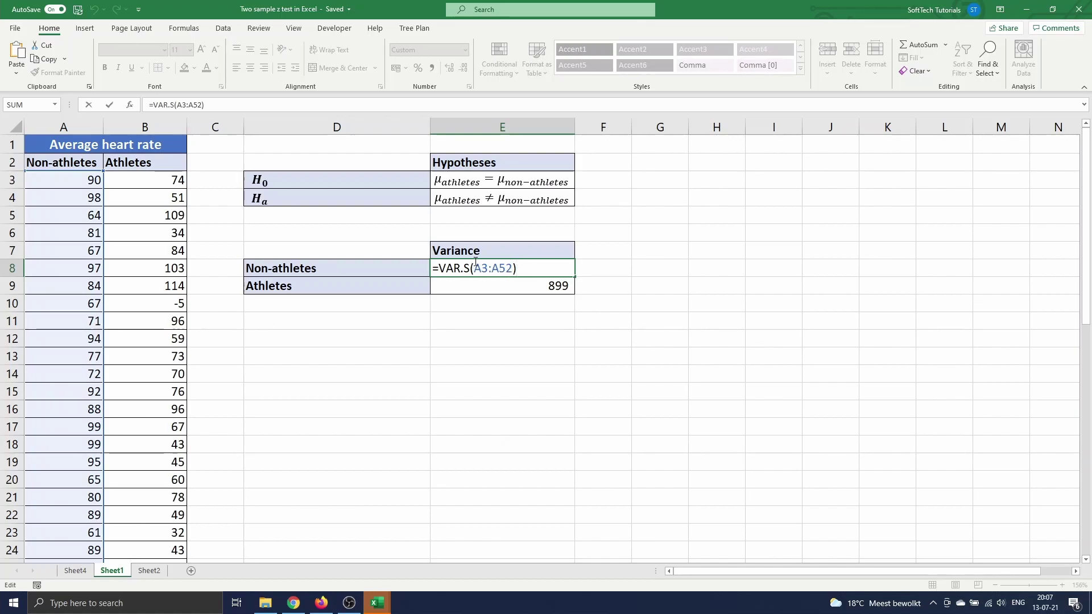
{"action": "key", "text": "Return"}
Correct the Athletes variance formula in E9 so its range ends at B32
{"action": "double_click", "coordinate": [505, 282]}
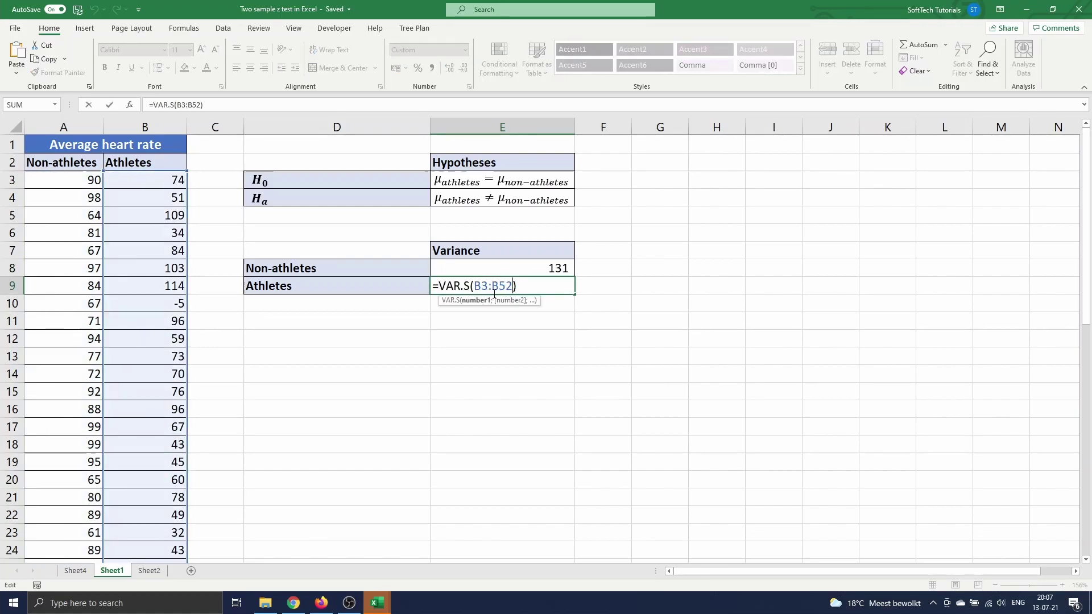
{"action": "key", "text": "BackSpace"}
{"action": "key", "text": "BackSpace"}
{"action": "type", "text": "32"}
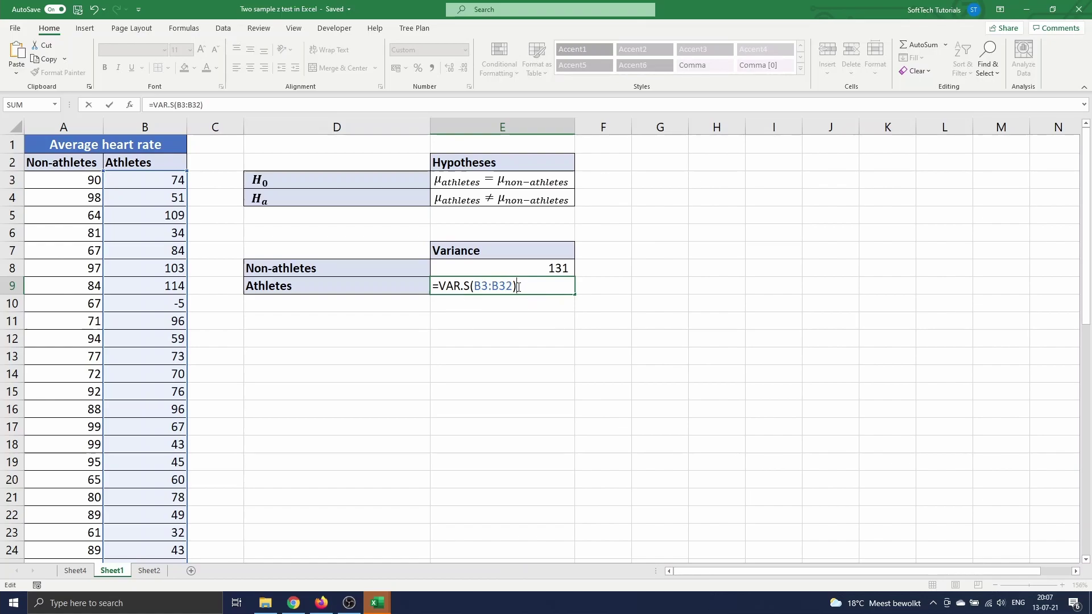
{"action": "key", "text": "Return"}
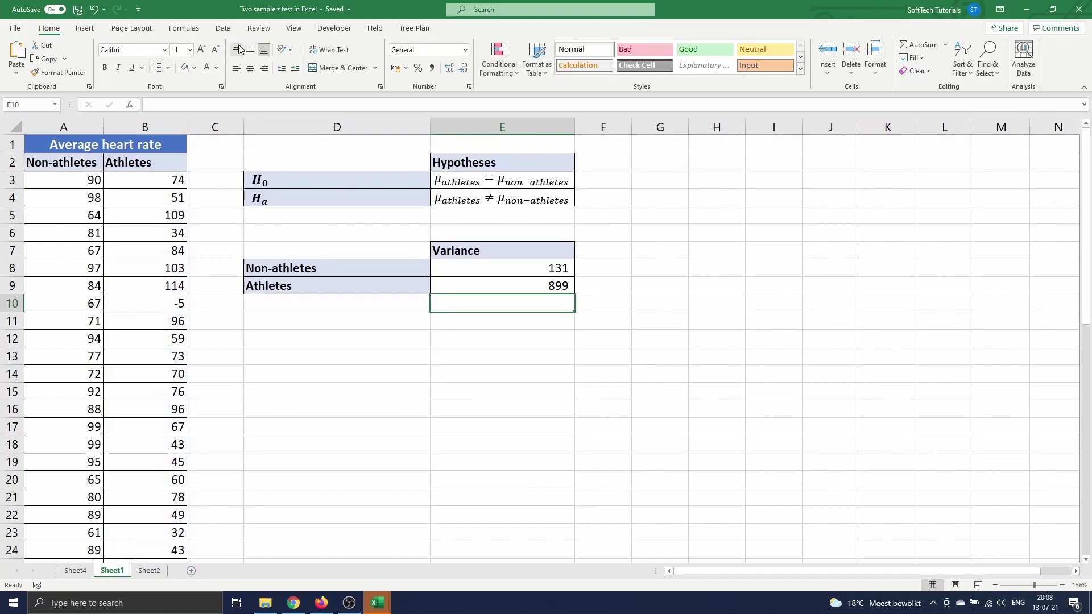
Choose z-Test: Two Sample for Means from the Data Analysis tools on the Data tab
{"action": "left_click", "coordinate": [224, 29]}
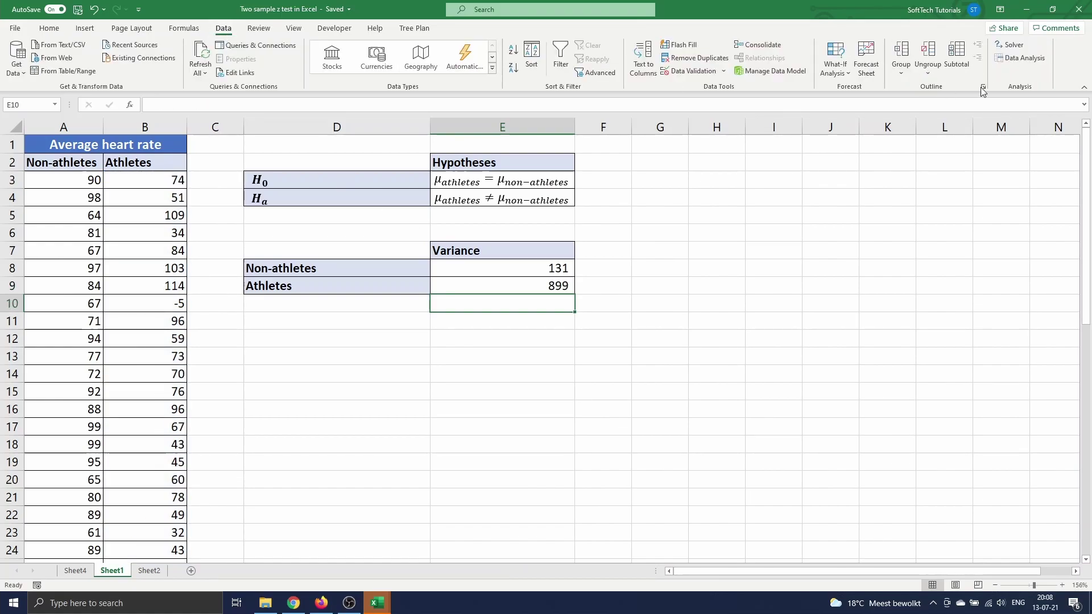
{"action": "left_click", "coordinate": [1024, 58]}
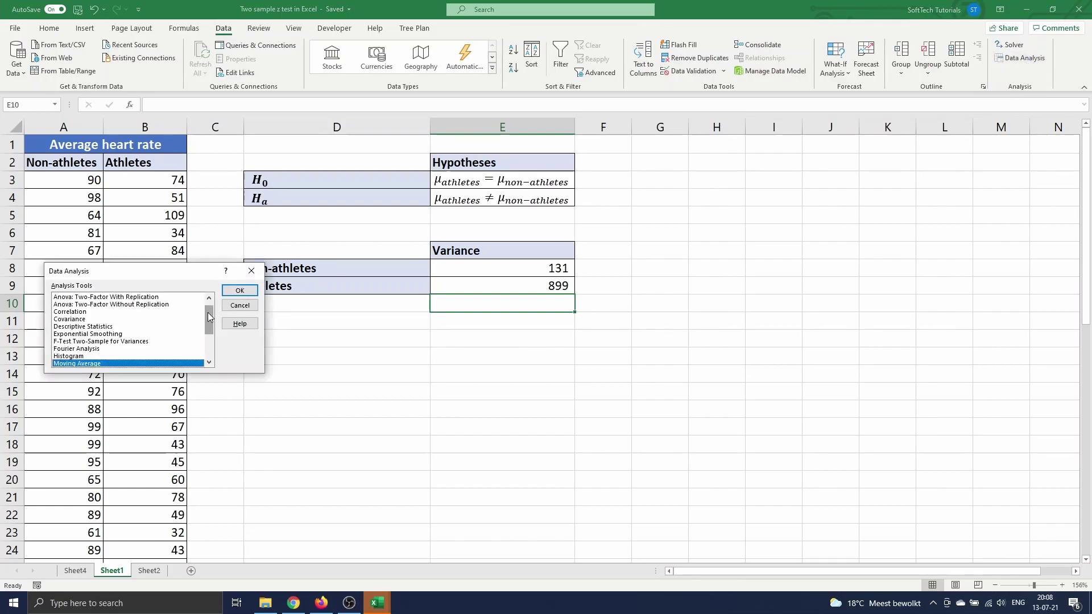
{"action": "left_click_drag", "start_coordinate": [209, 317], "coordinate": [209, 341]}
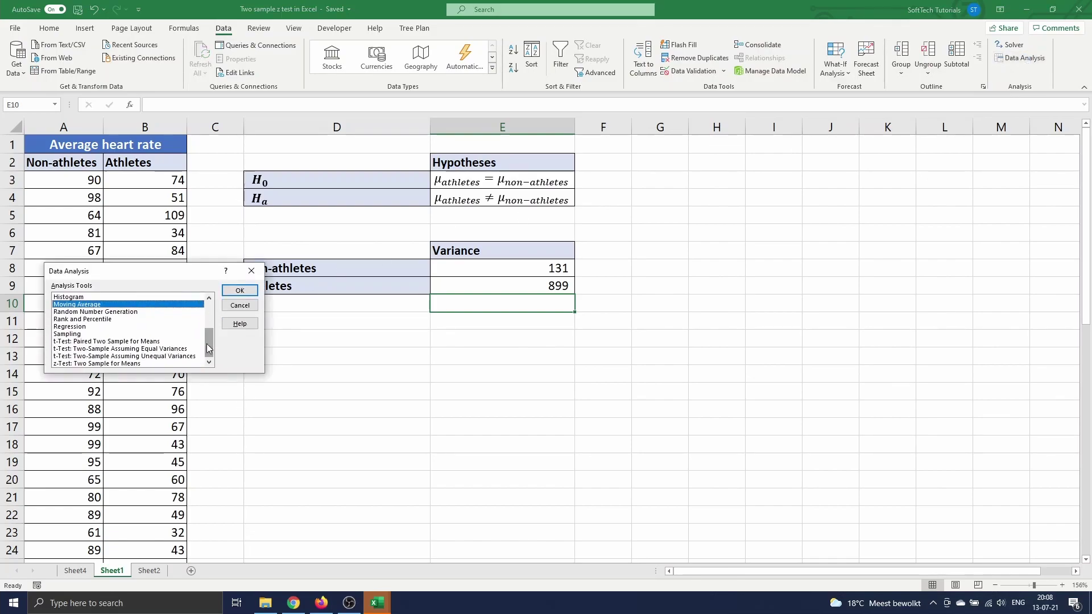
{"action": "left_click", "coordinate": [108, 363]}
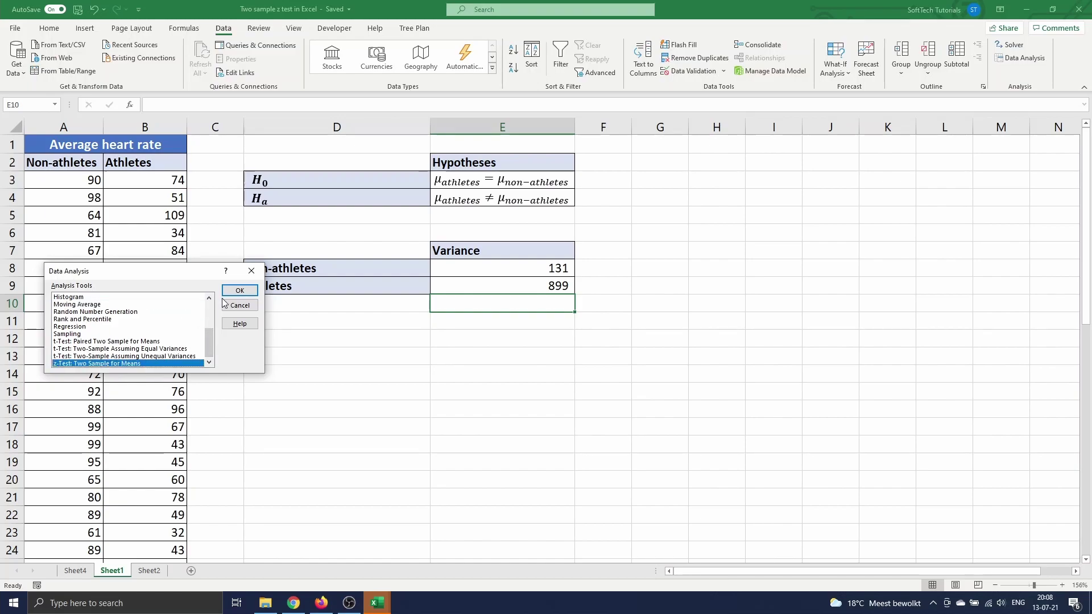
Set the z-test Variable 1 range to A3:A52 and Variable 2 range to B3:B32
{"action": "left_click", "coordinate": [244, 291]}
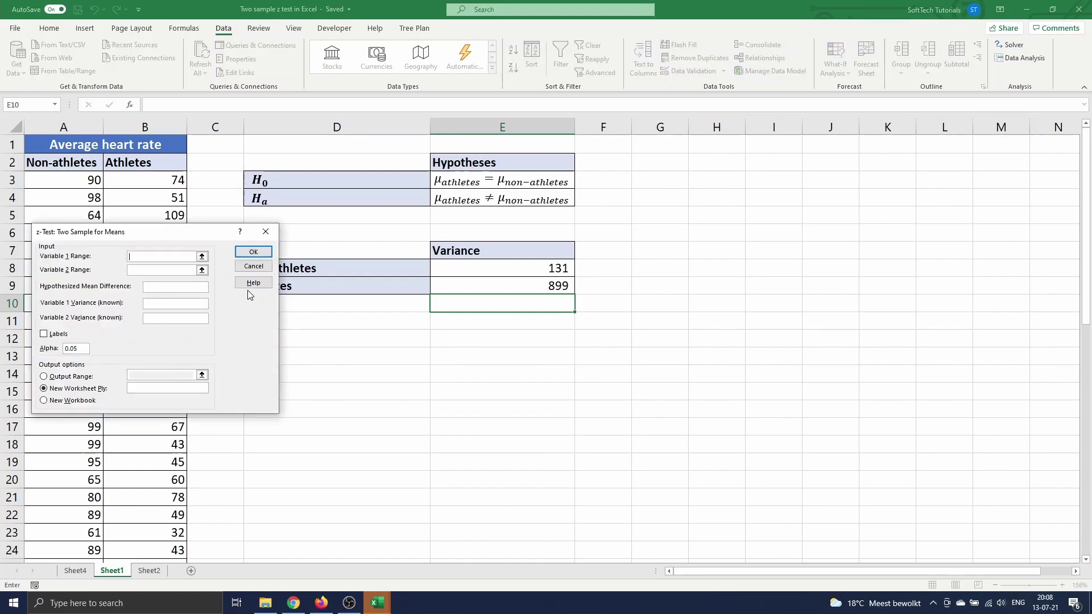
{"action": "left_click_drag", "start_coordinate": [227, 233], "coordinate": [768, 194]}
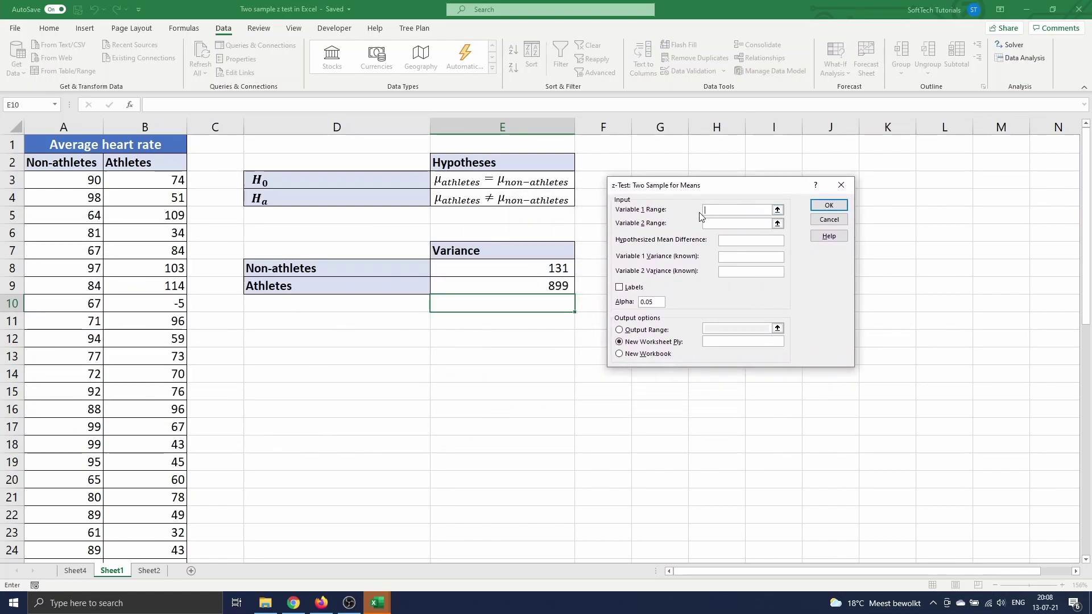
{"action": "left_click", "coordinate": [88, 181]}
{"action": "key", "text": "ctrl+shift+Down"}
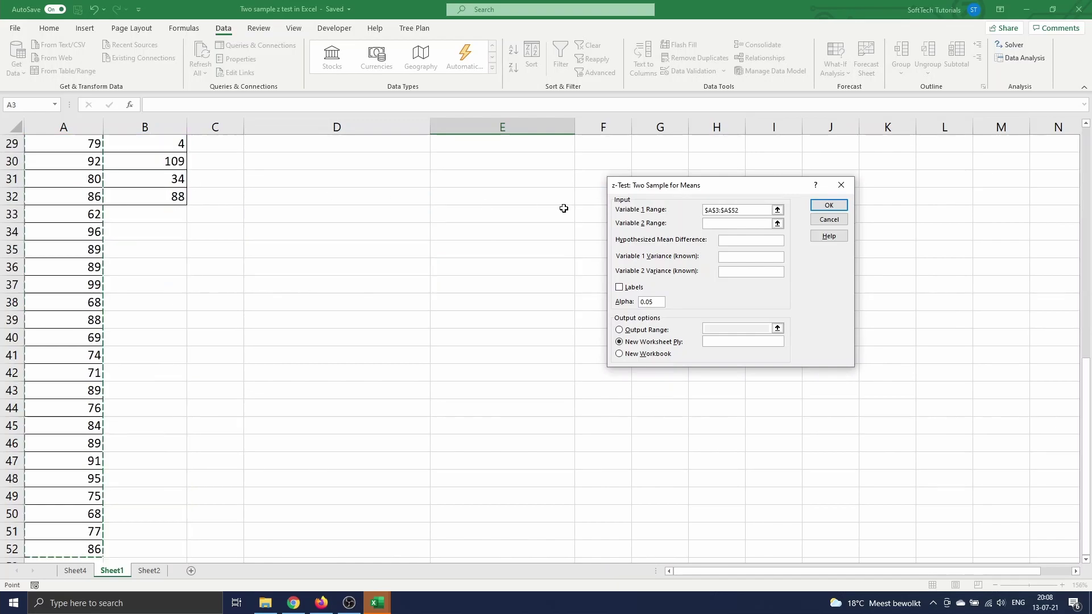
{"action": "left_click", "coordinate": [737, 223]}
{"action": "scroll", "coordinate": [171, 268], "scroll_direction": "up", "scroll_amount": 8}
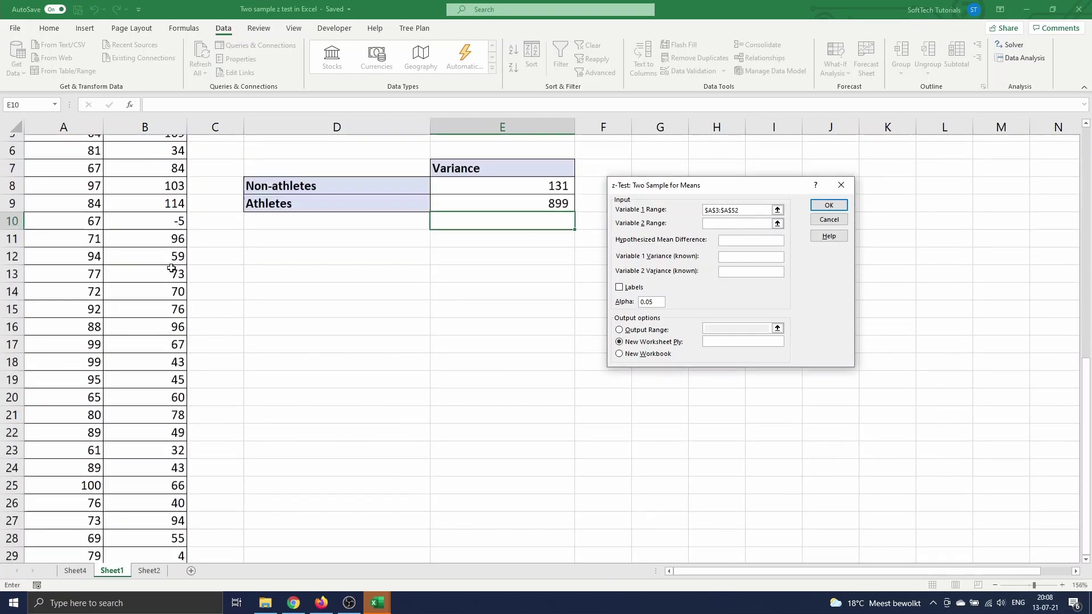
{"action": "scroll", "coordinate": [171, 269], "scroll_direction": "up", "scroll_amount": 2}
{"action": "left_click", "coordinate": [151, 180]}
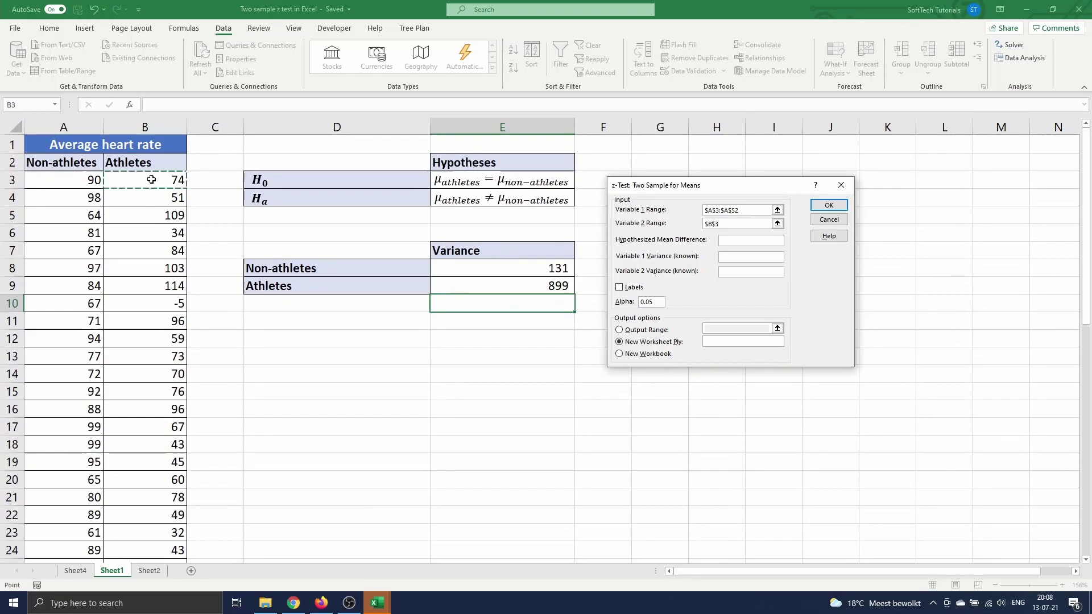
{"action": "key", "text": "ctrl+shift+Down"}
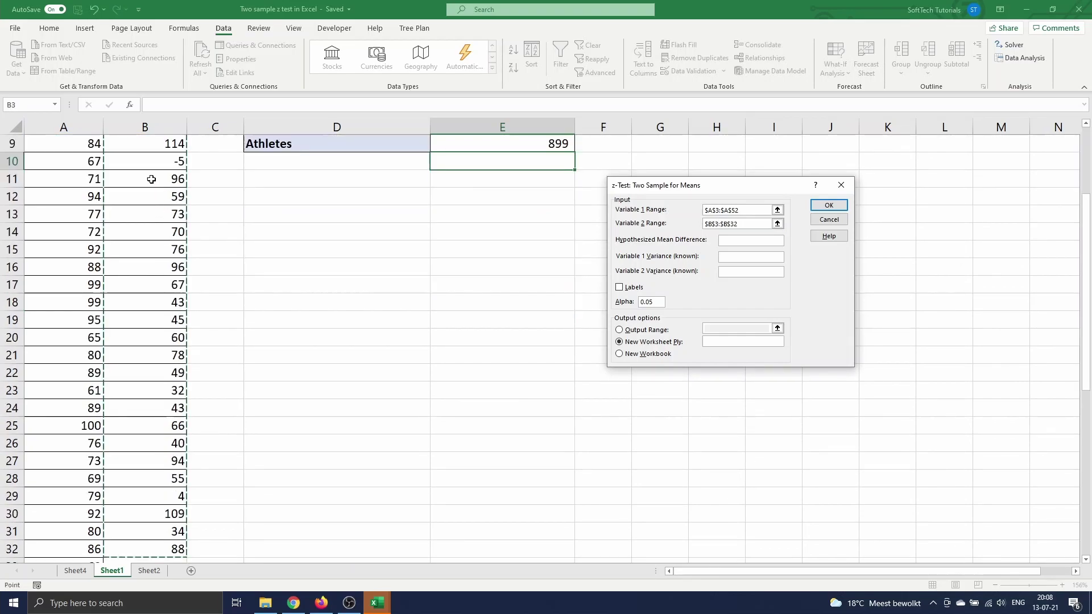
{"action": "scroll", "coordinate": [152, 180], "scroll_direction": "up", "scroll_amount": 3}
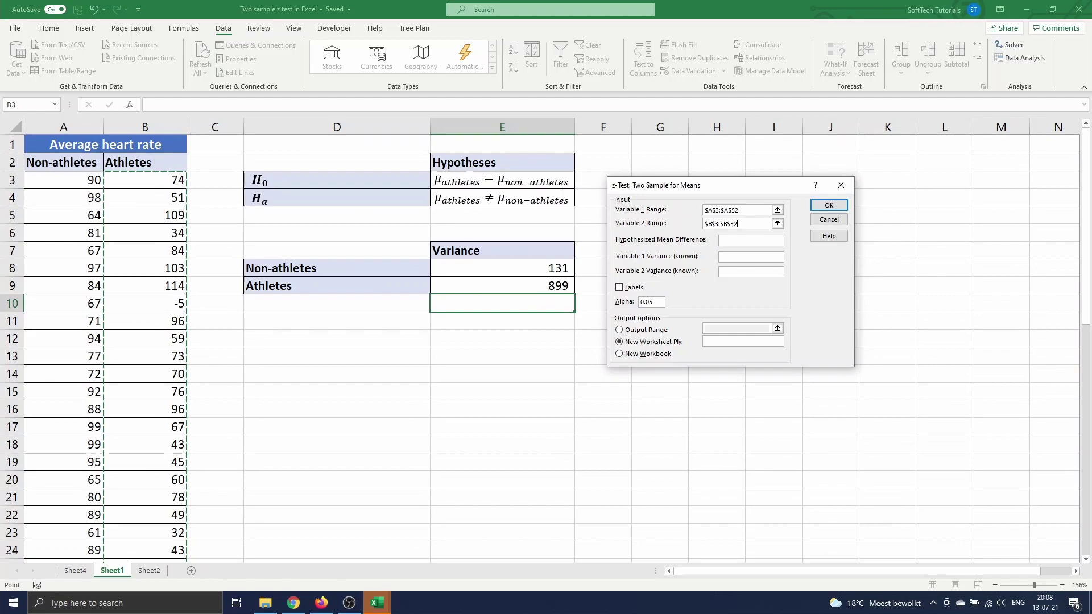
Enter mean difference 0, variances 131 and 899, output range D12, and run the test
{"action": "left_click", "coordinate": [729, 239]}
{"action": "type", "text": "0"}
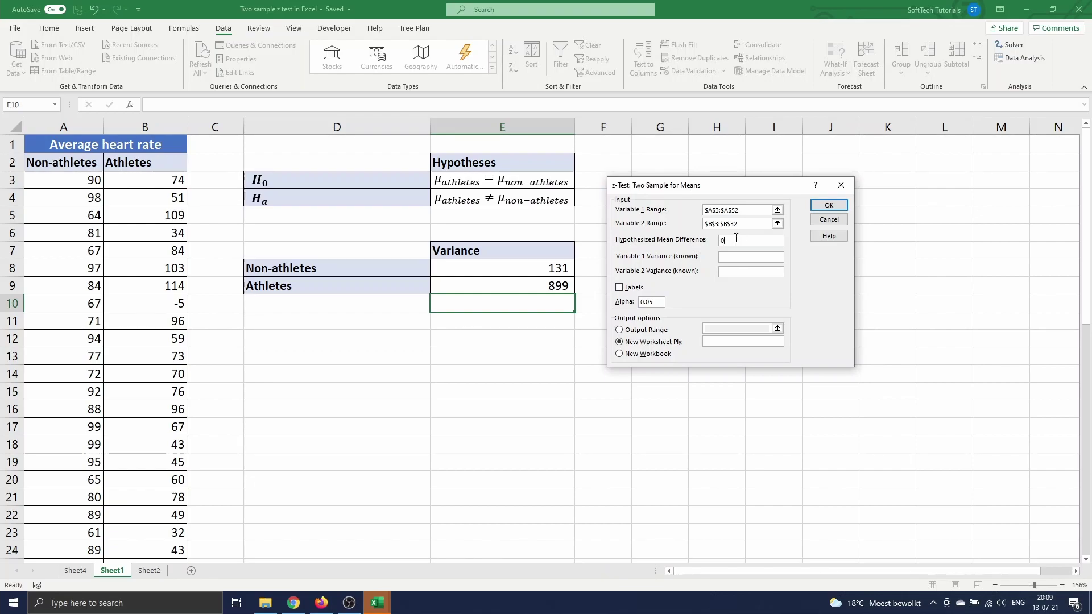
{"action": "left_click", "coordinate": [724, 257]}
{"action": "type", "text": "131"}
{"action": "left_click", "coordinate": [733, 272]}
{"action": "type", "text": "899"}
{"action": "left_click", "coordinate": [620, 331]}
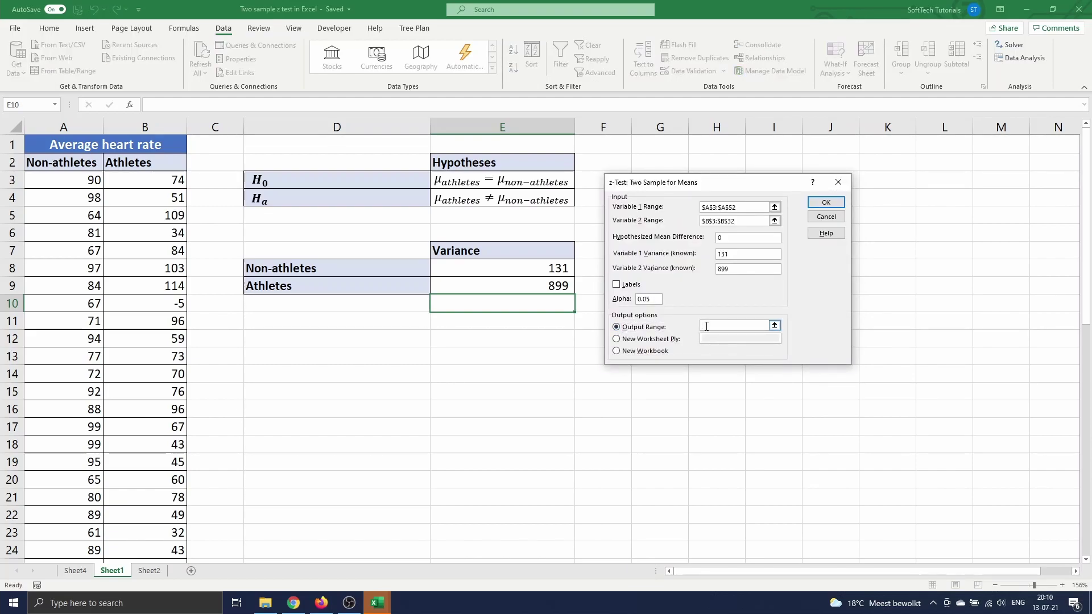
{"action": "left_click", "coordinate": [321, 339]}
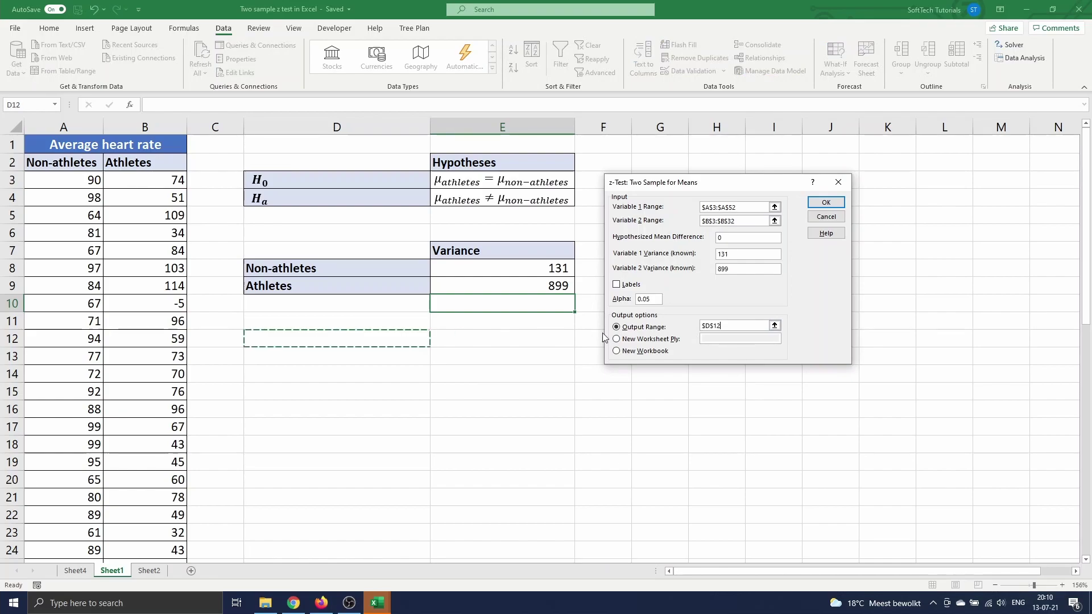
{"action": "left_click", "coordinate": [820, 206]}
Deselect the z-test output at D12 and scroll right to the normal-distribution charts
{"action": "left_click", "coordinate": [329, 341]}
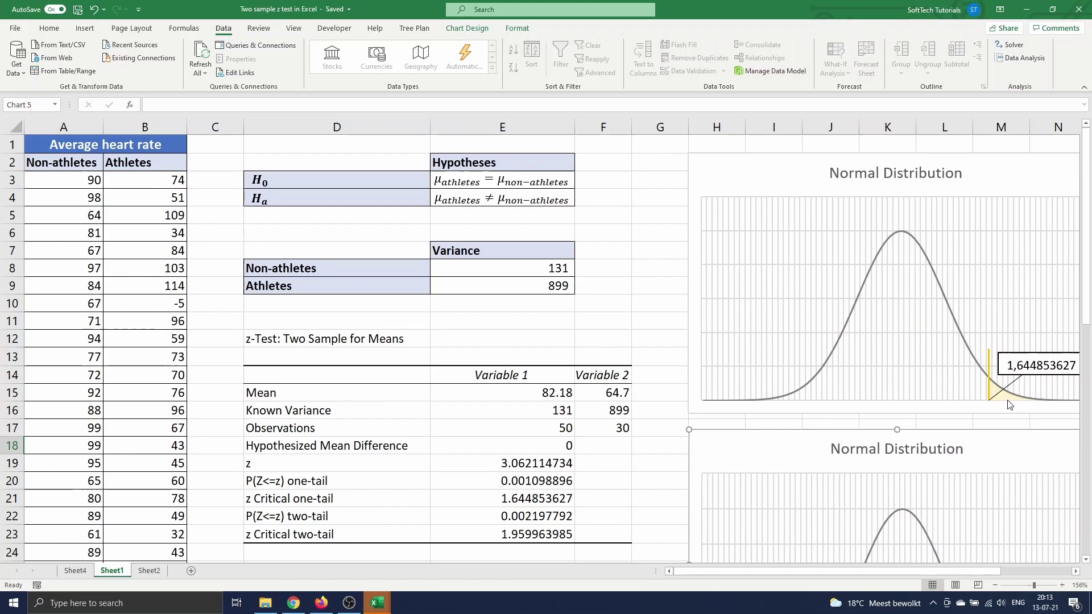
{"action": "scroll", "coordinate": [1050, 405], "scroll_direction": "right", "scroll_amount": 1}
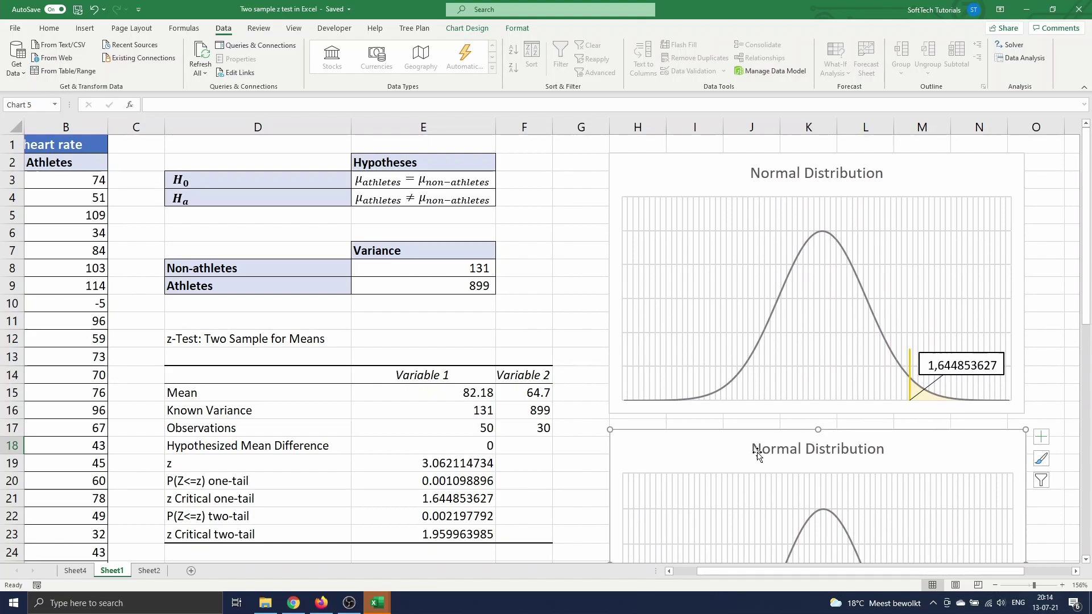
{"action": "scroll", "coordinate": [762, 452], "scroll_direction": "down", "scroll_amount": 4}
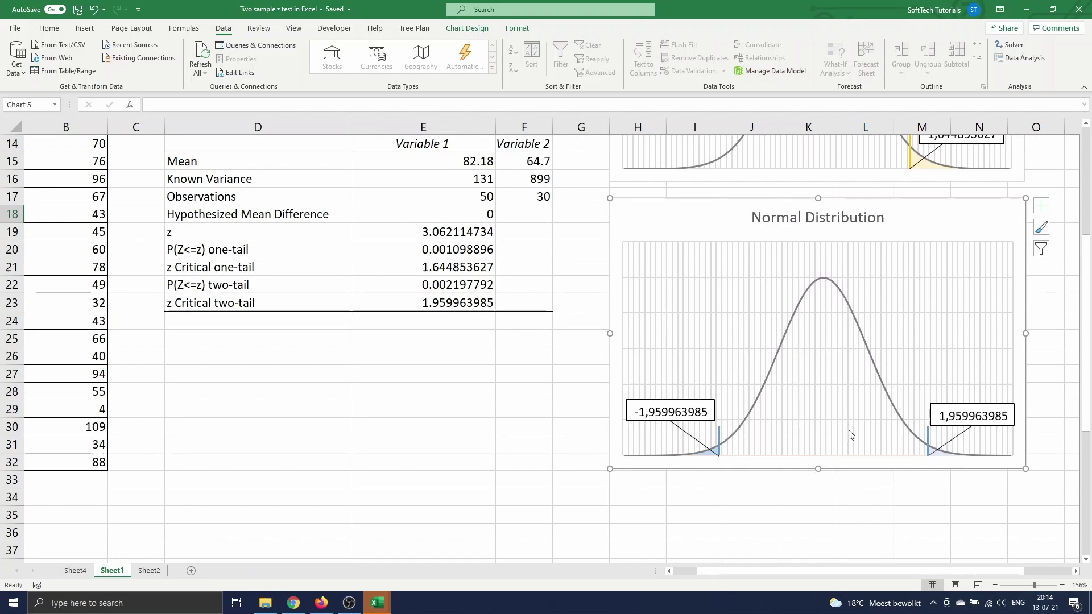
{"action": "scroll", "coordinate": [779, 455], "scroll_direction": "up", "scroll_amount": 3}
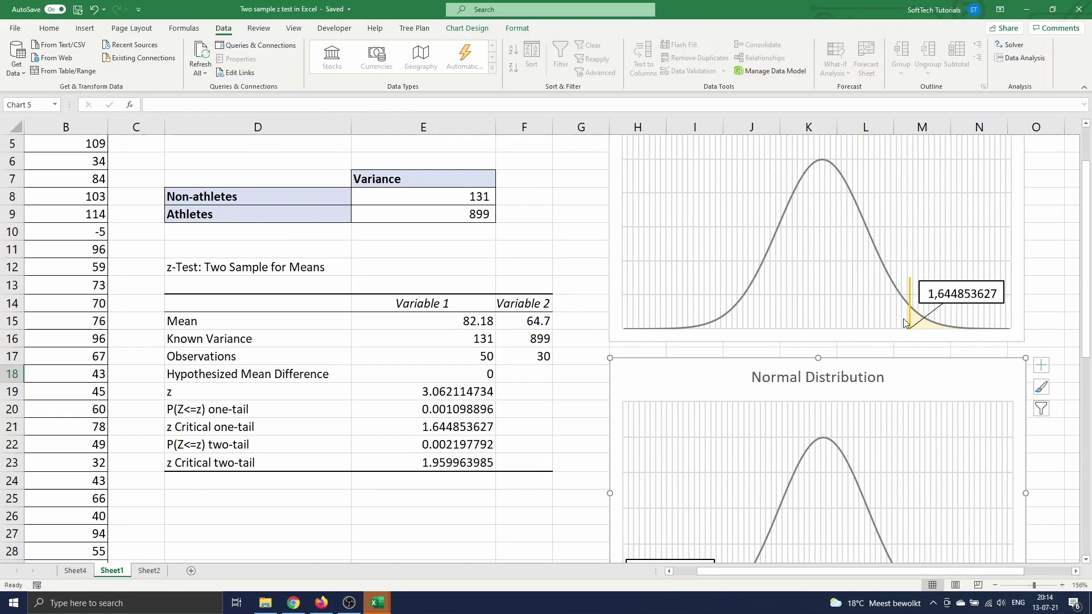
{"action": "scroll", "coordinate": [810, 422], "scroll_direction": "down", "scroll_amount": 3}
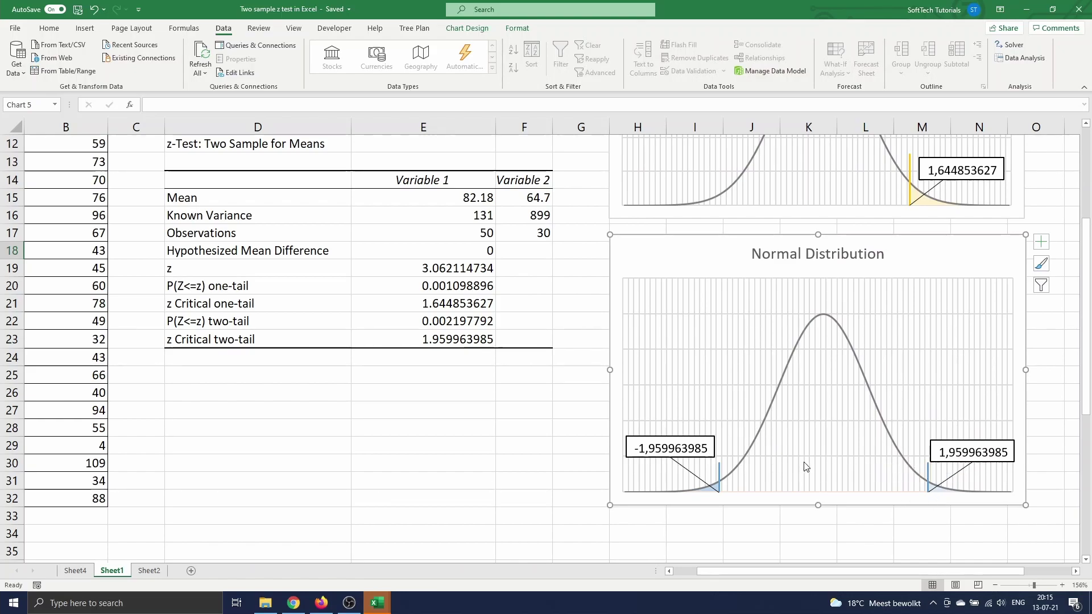
{"action": "scroll", "coordinate": [806, 466], "scroll_direction": "up", "scroll_amount": 4}
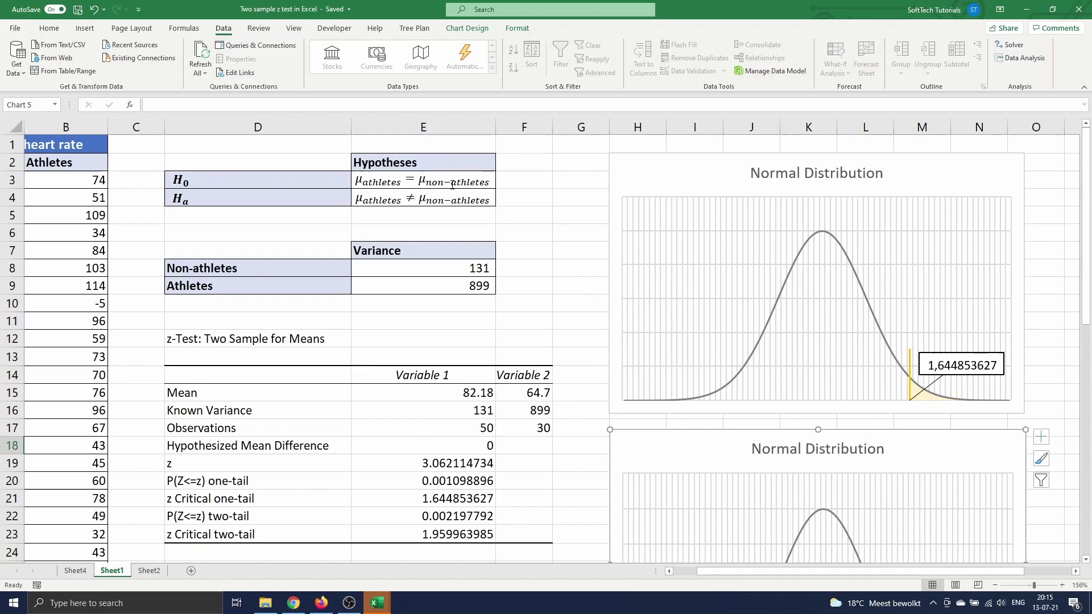
{"action": "scroll", "coordinate": [402, 285], "scroll_direction": "down", "scroll_amount": 1}
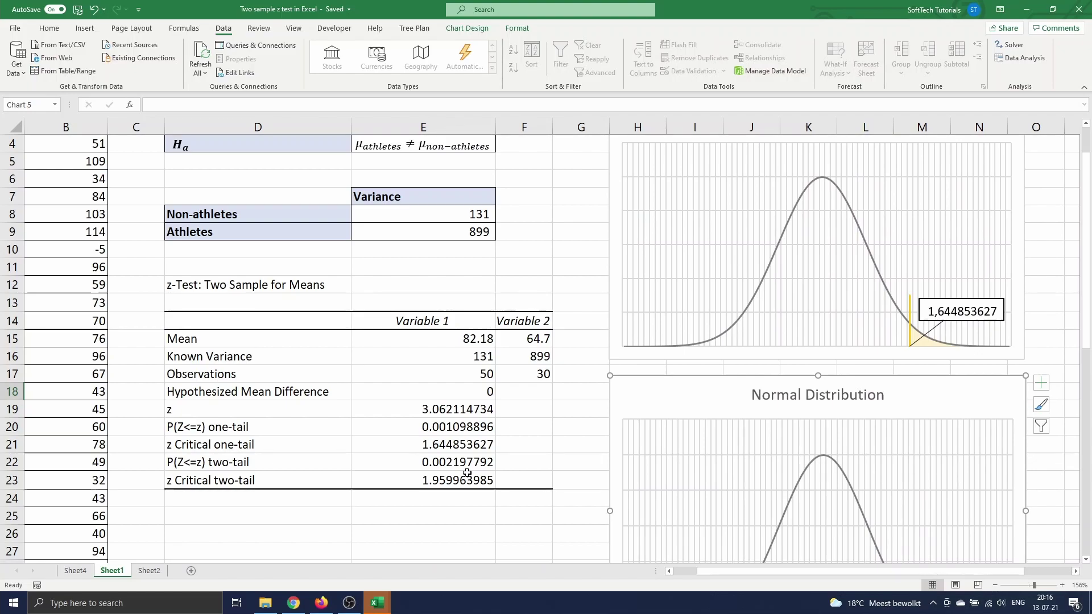
{"action": "scroll", "coordinate": [466, 473], "scroll_direction": "up", "scroll_amount": 1}
{"action": "scroll", "coordinate": [467, 473], "scroll_direction": "left", "scroll_amount": 1}
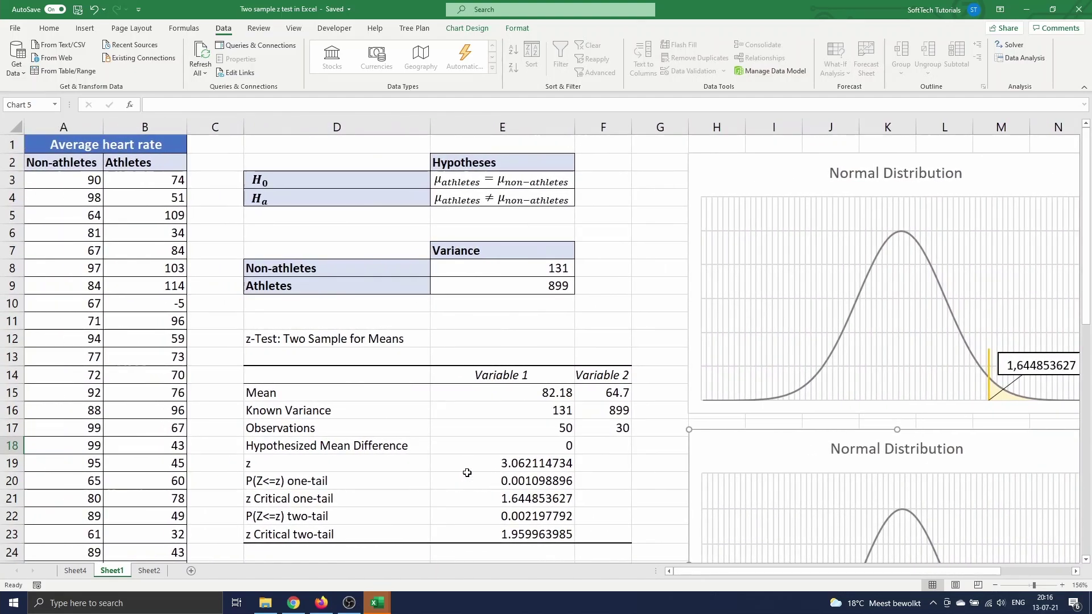